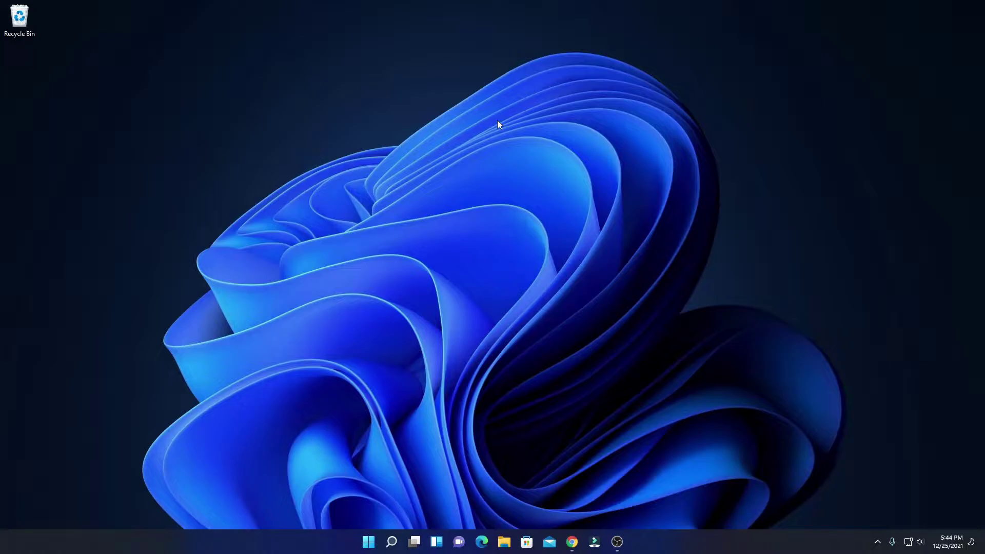
- Restore Chrome and open the 'Download iTunes - Apple Support' result listing iTunes for Windows versions
left_click(572, 542)
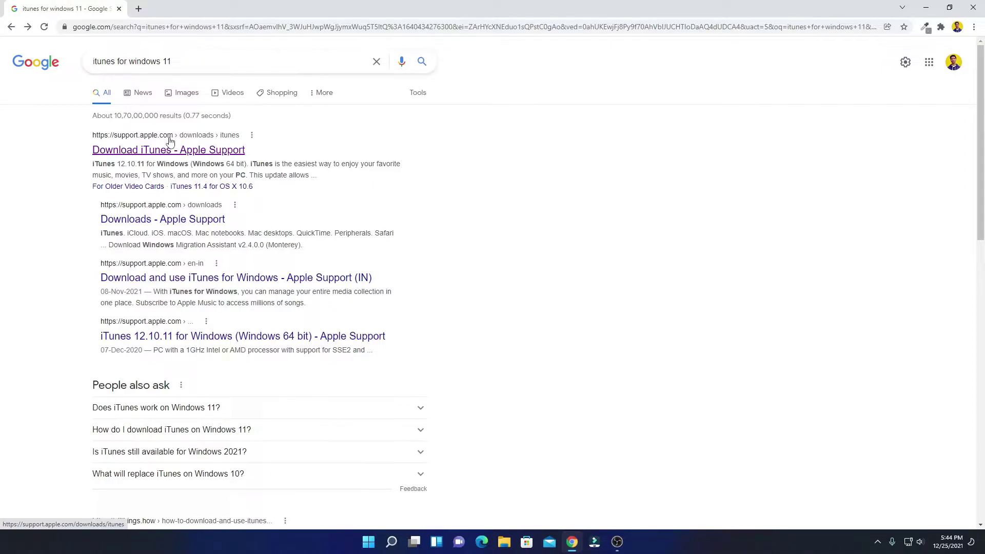
left_click(161, 150)
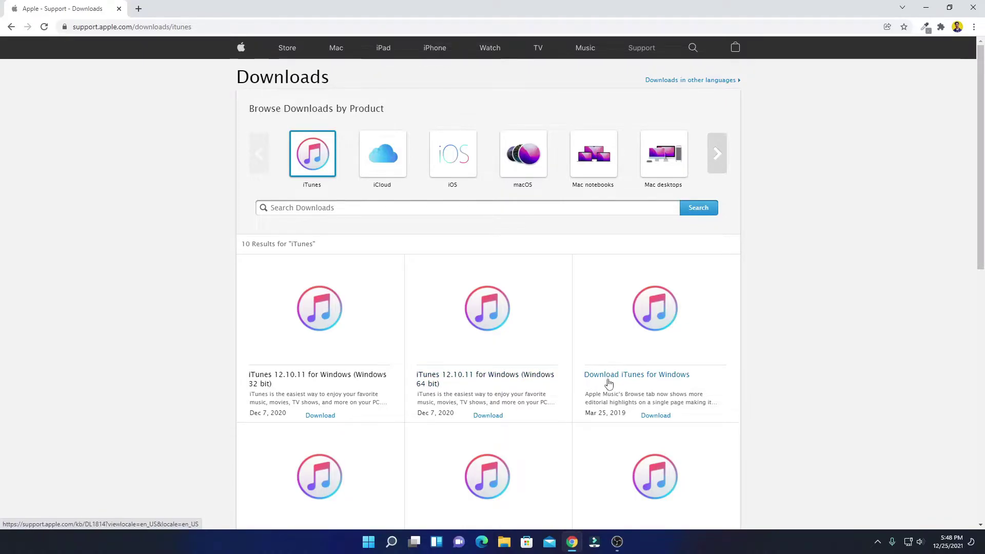
- Go from Apple's iTunes for Windows page to its 'Get it from Microsoft' Store listing
left_click(658, 378)
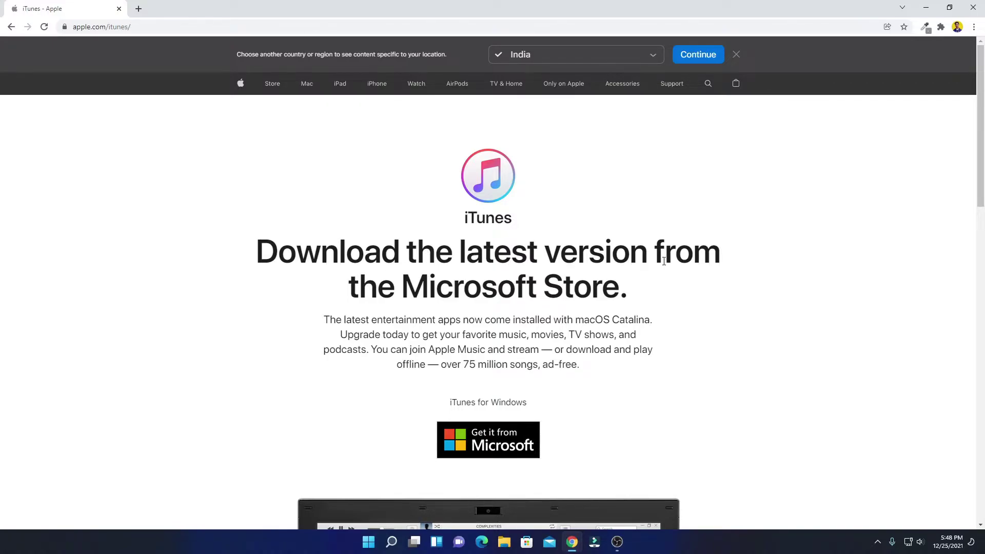
scroll(608, 301, "down", 5)
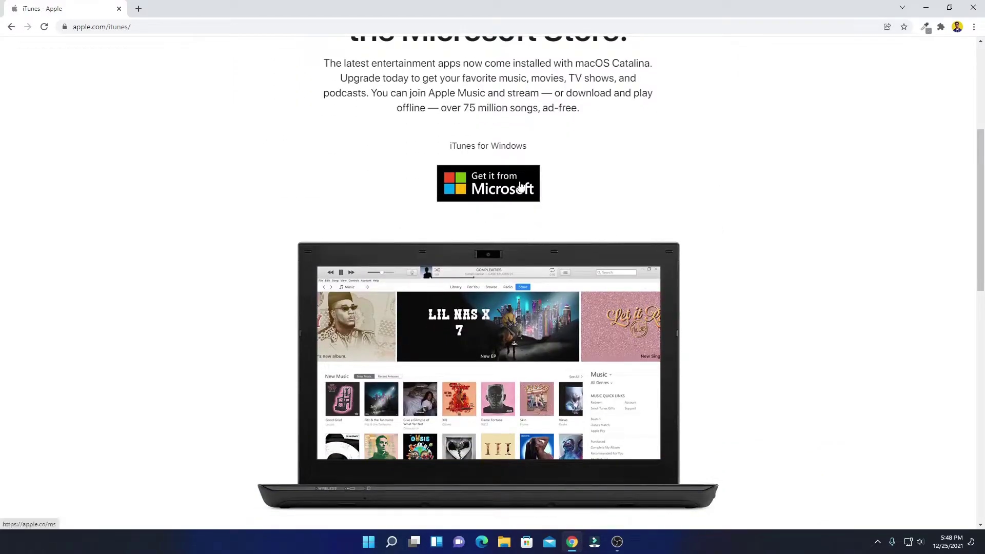
left_click(488, 198)
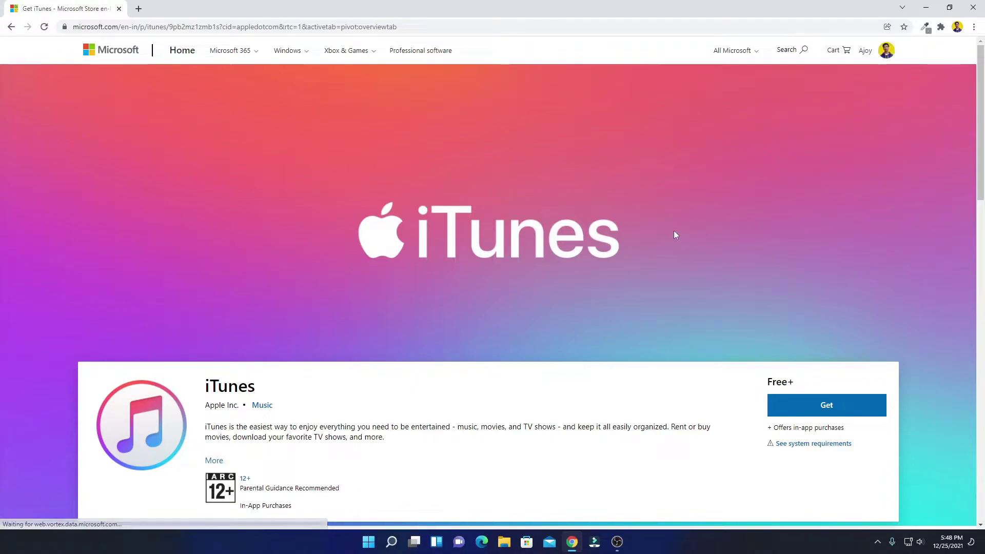
- Minimize Chrome and search the Microsoft Store app for 'itunes'
left_click(934, 7)
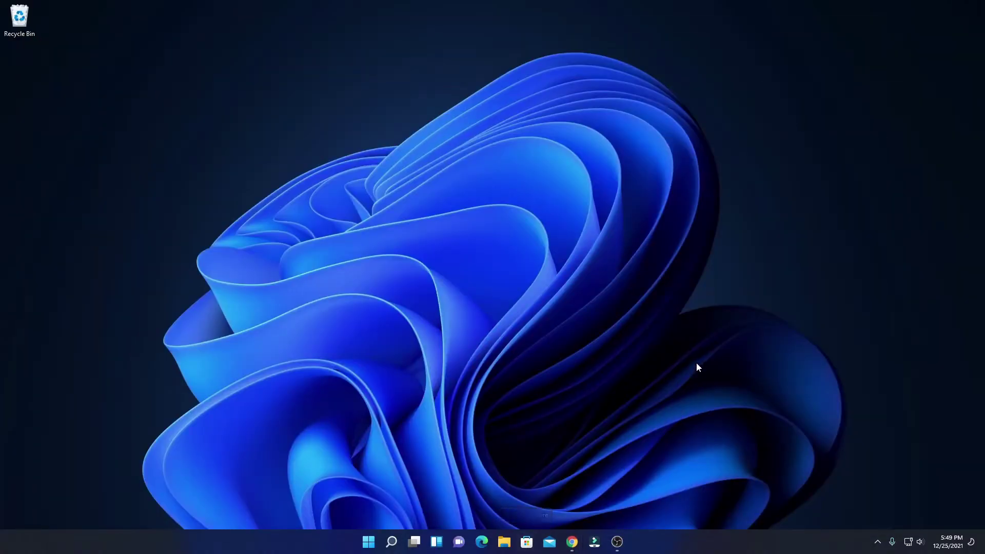
left_click(527, 543)
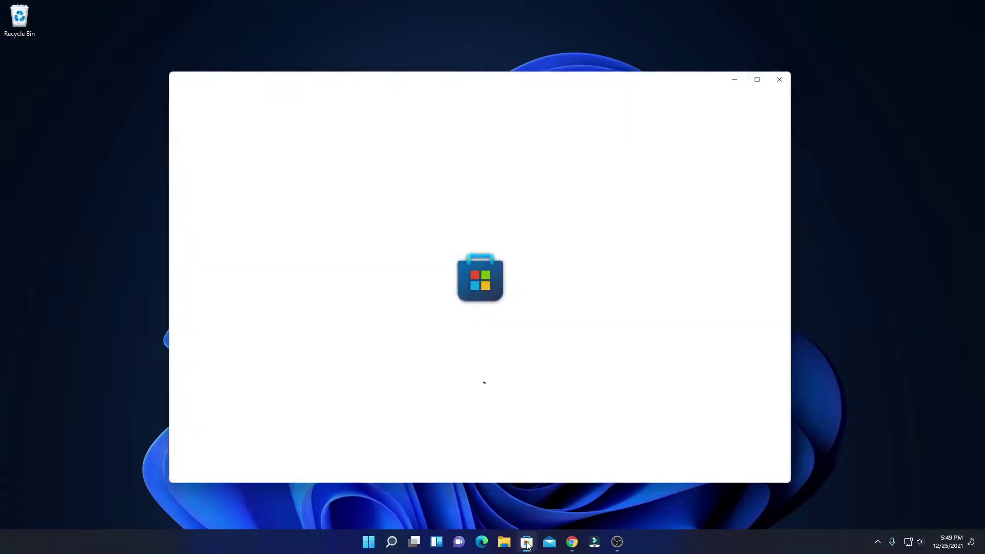
left_click(395, 76)
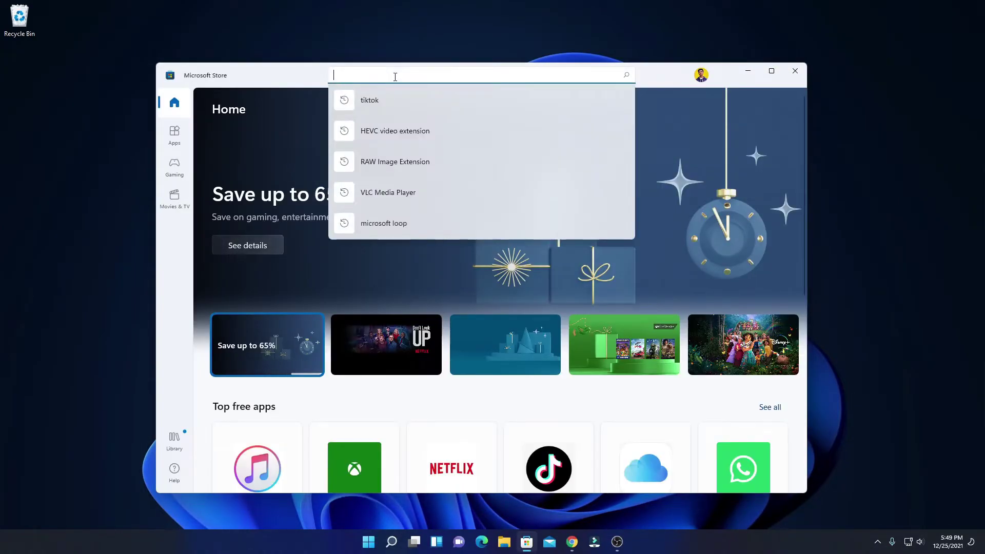
type("itunes")
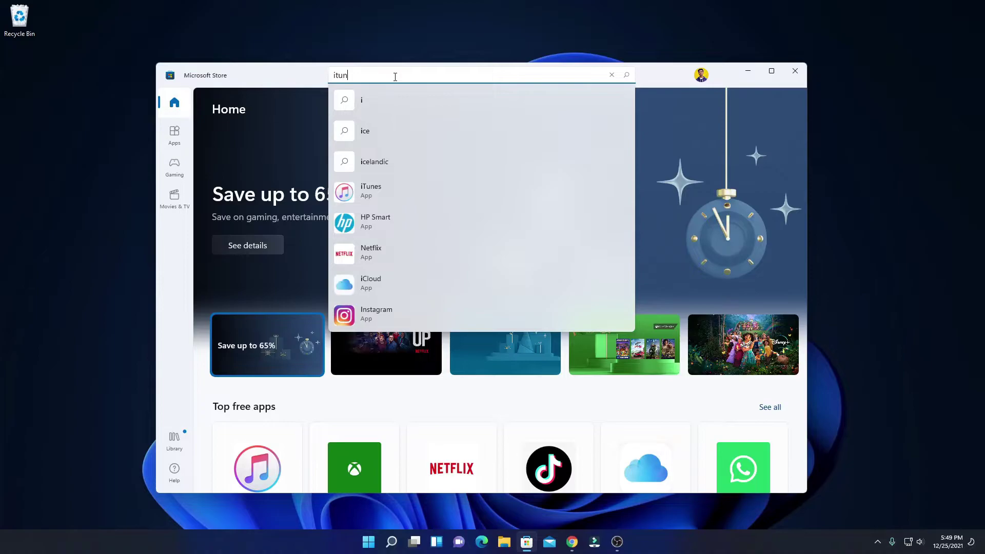
key("Return")
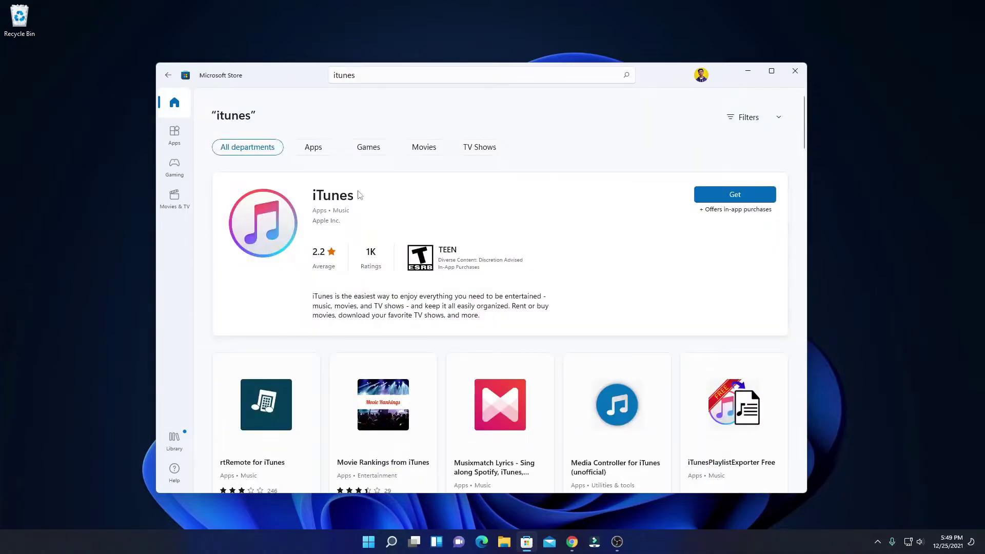
- Open the iTunes product page and expand its full system requirements
left_click(382, 208)
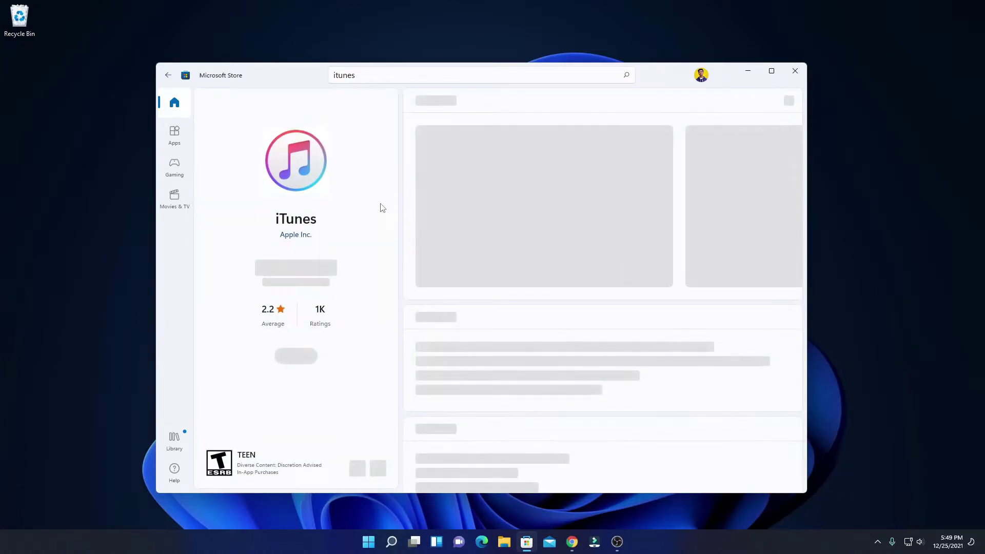
scroll(568, 256, "down", 6)
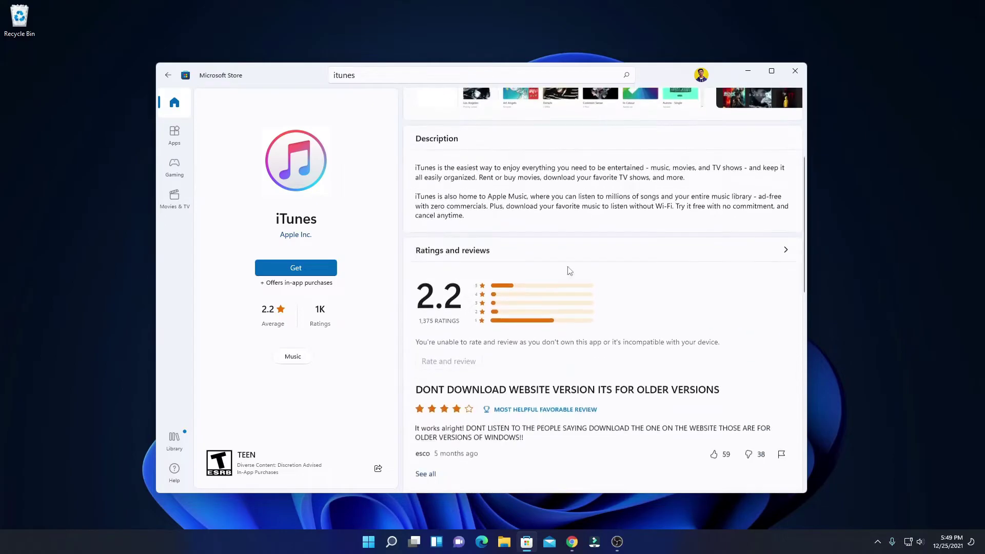
scroll(568, 290, "up", 5)
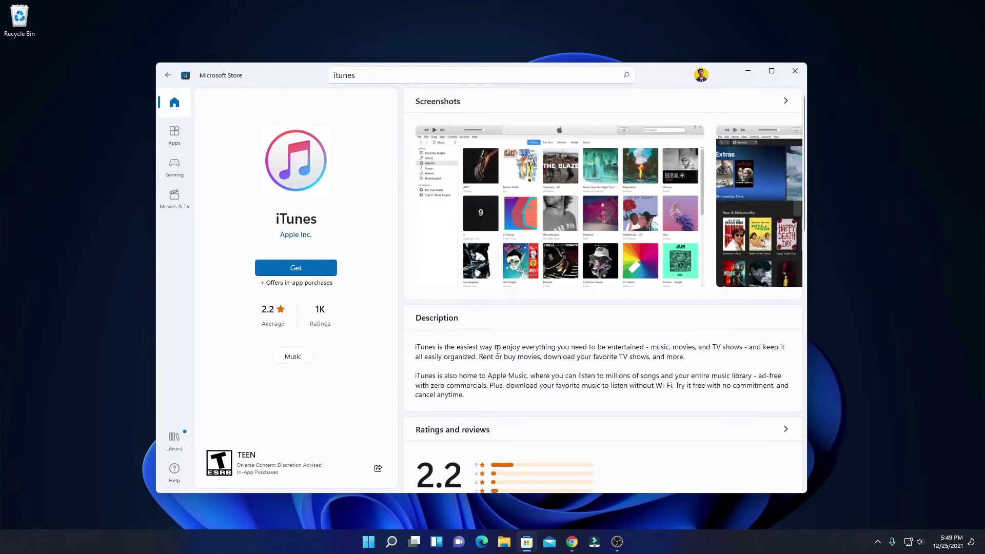
scroll(526, 346, "down", 2)
scroll(526, 347, "down", 5)
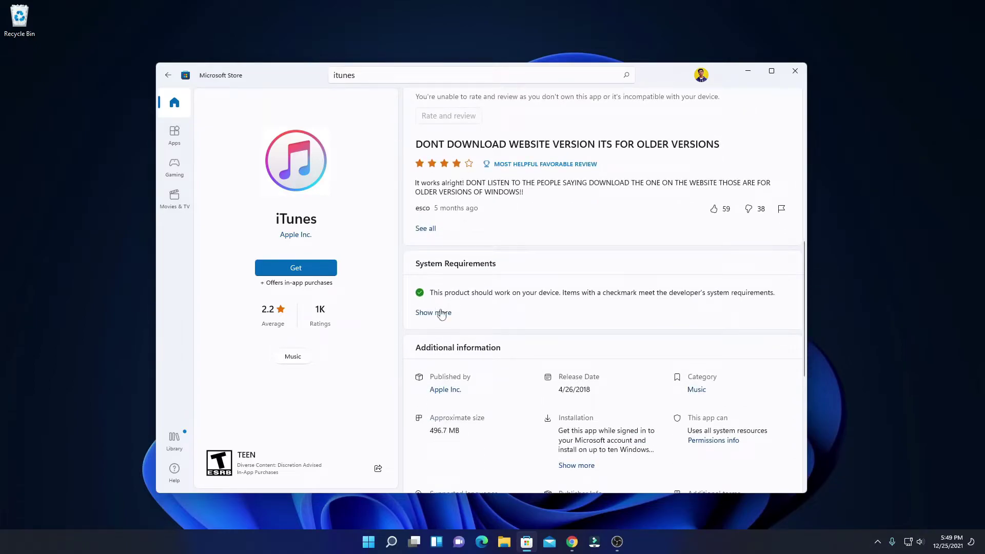
left_click(441, 313)
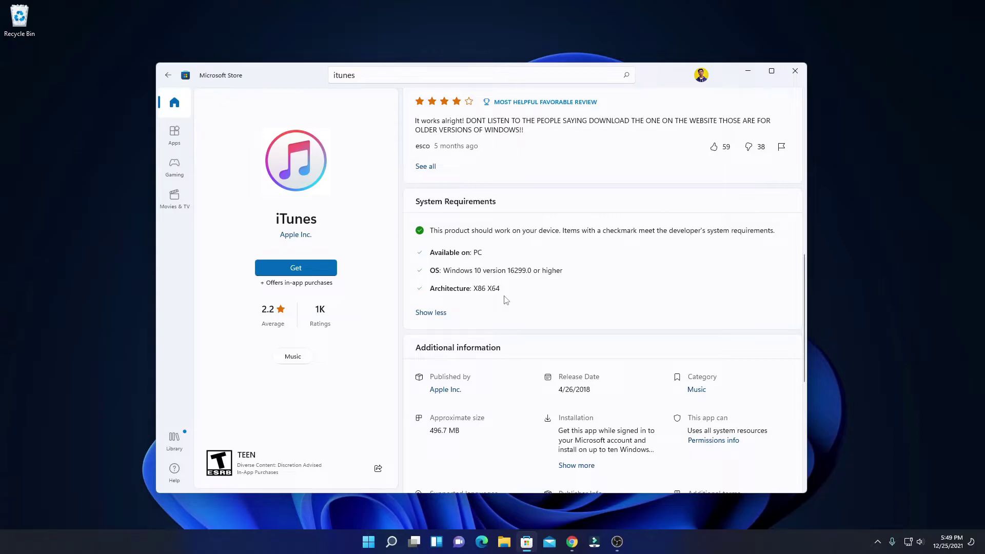
scroll(657, 362, "down", 5)
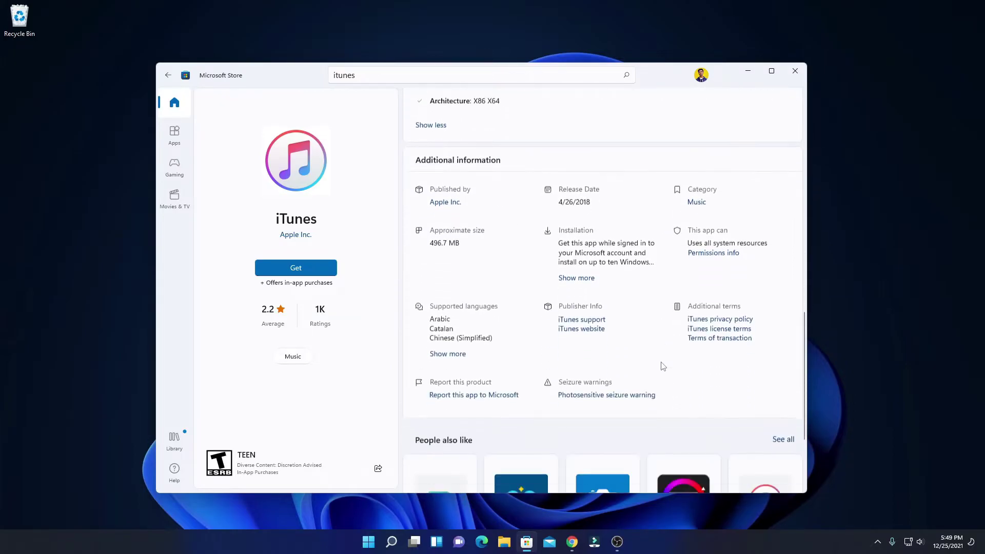
scroll(661, 365, "down", 1)
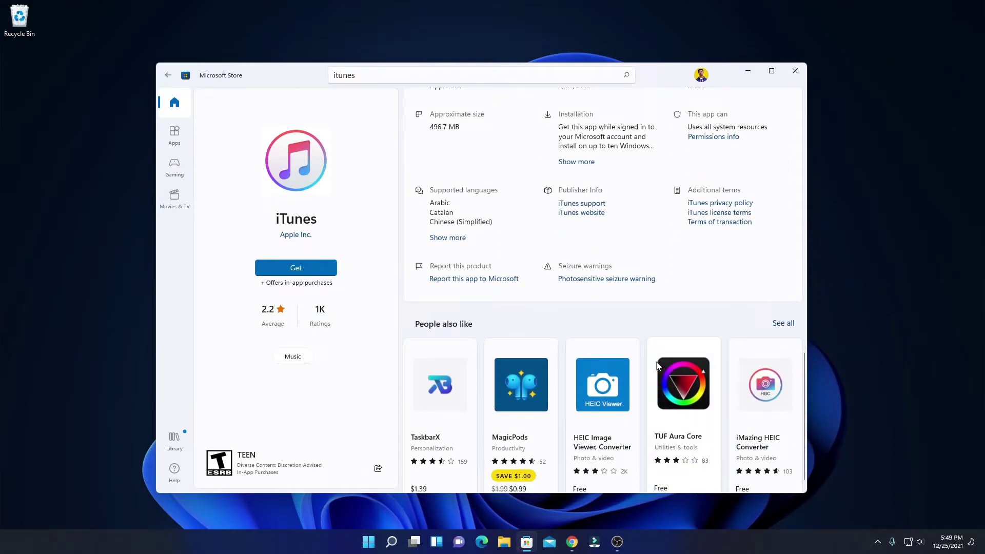
- Download and install iTunes from its Microsoft Store page
left_click(298, 268)
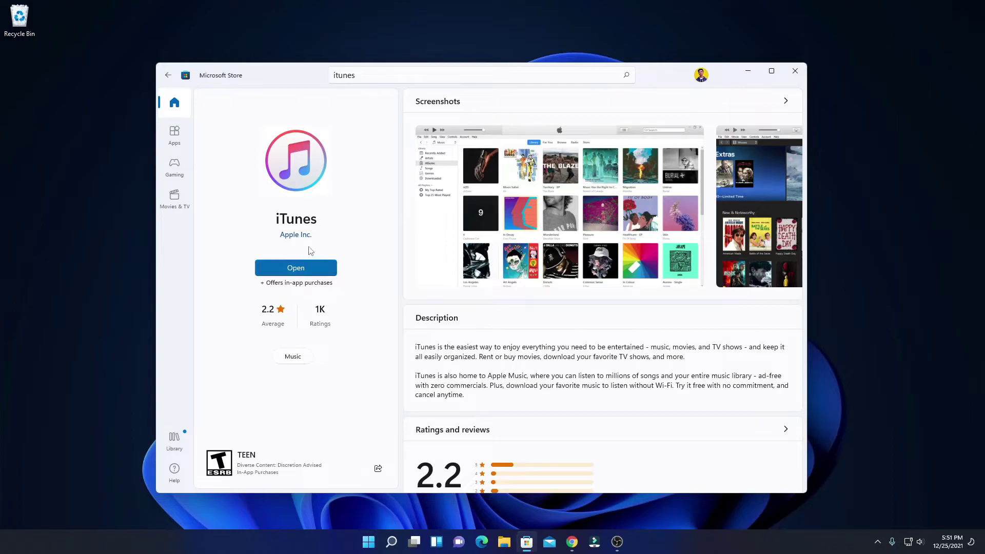
- Minimize the Store and search the Start menu for 'itunes' to find the installed app
left_click(757, 75)
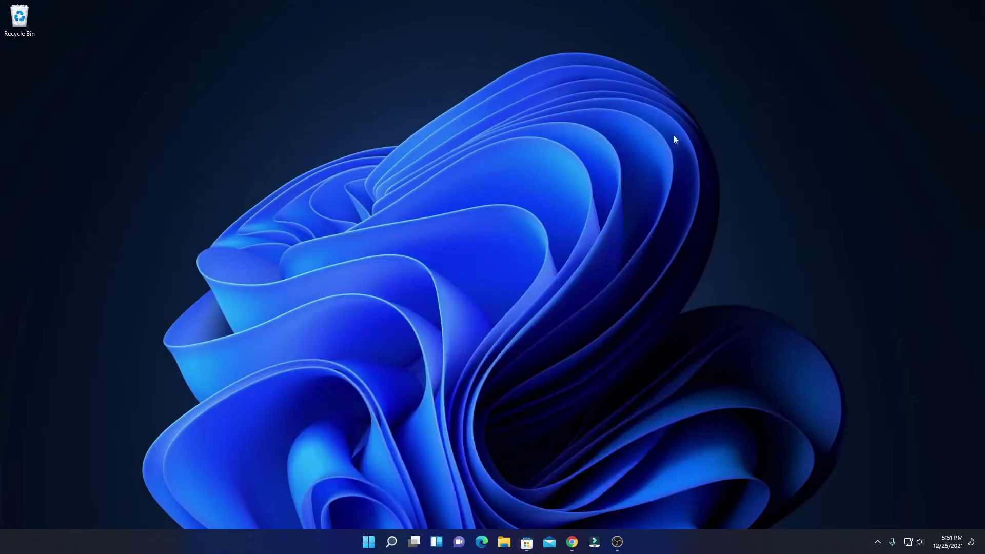
left_click(368, 545)
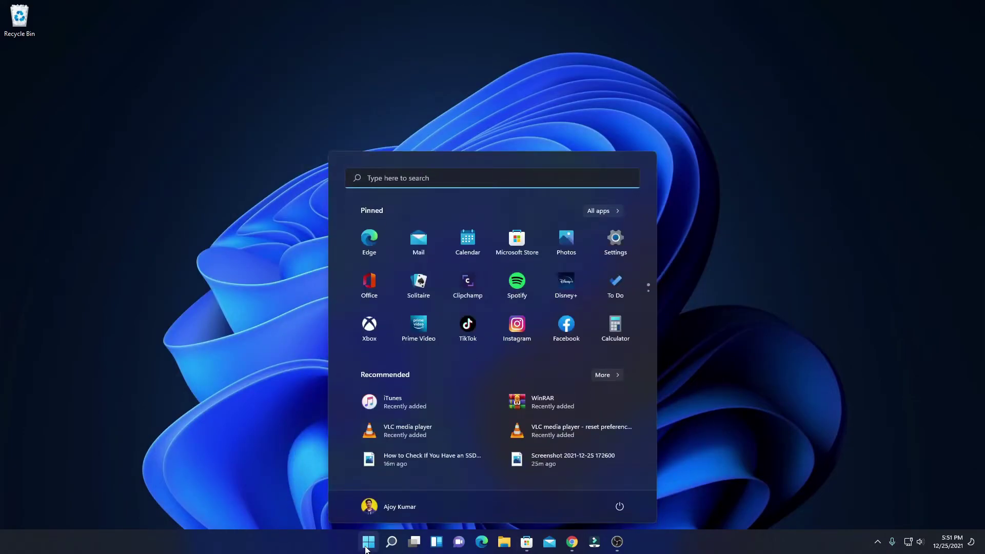
left_click(614, 212)
scroll(477, 341, "down", 6)
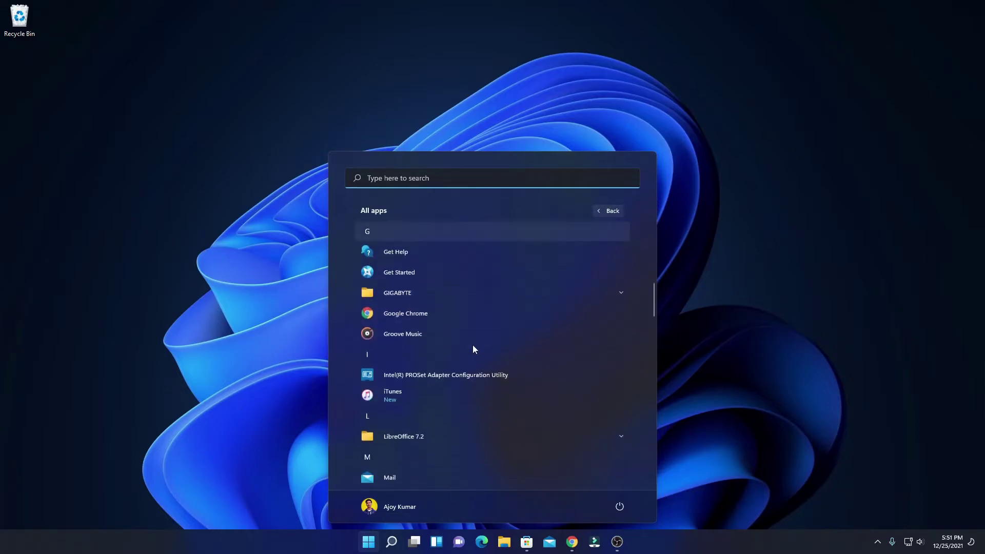
left_click(426, 179)
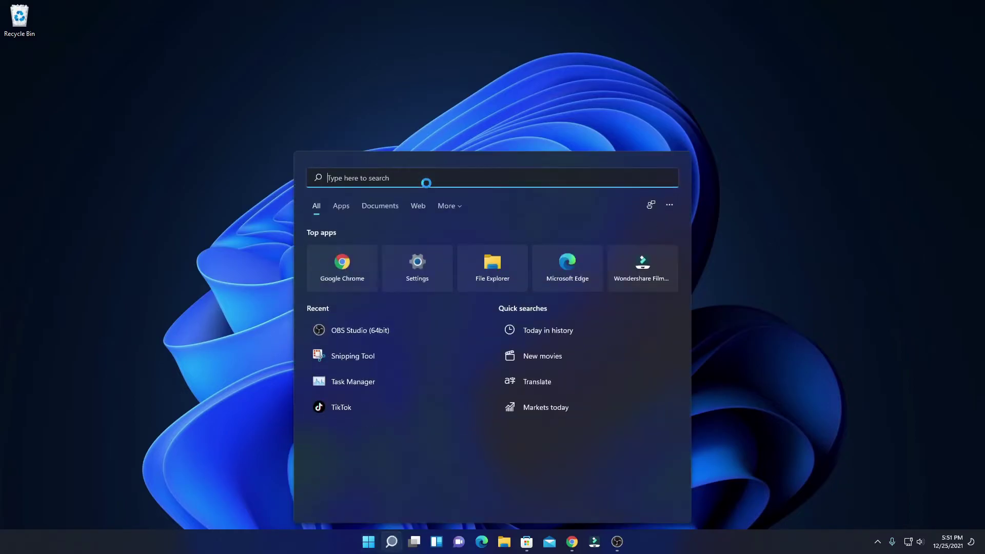
type("it")
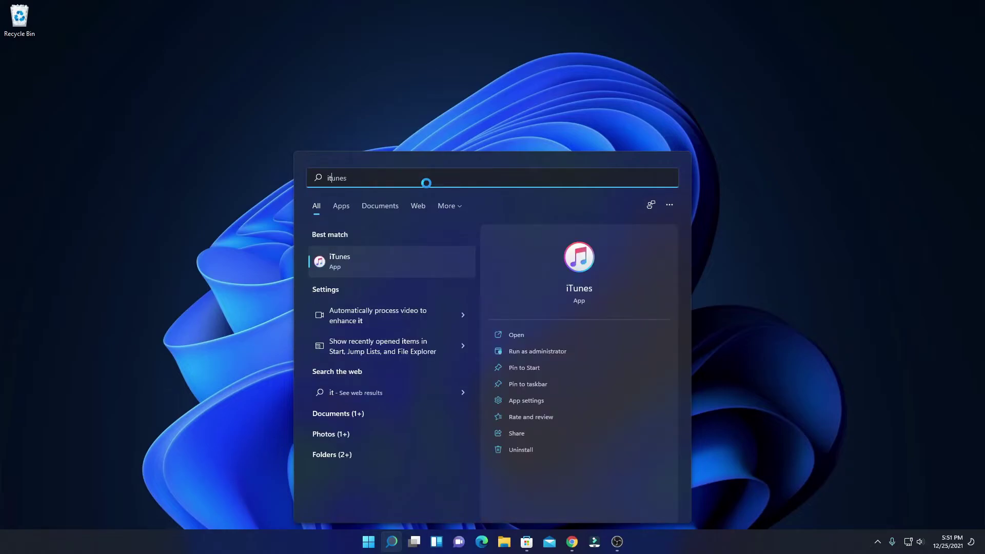
key("Tab")
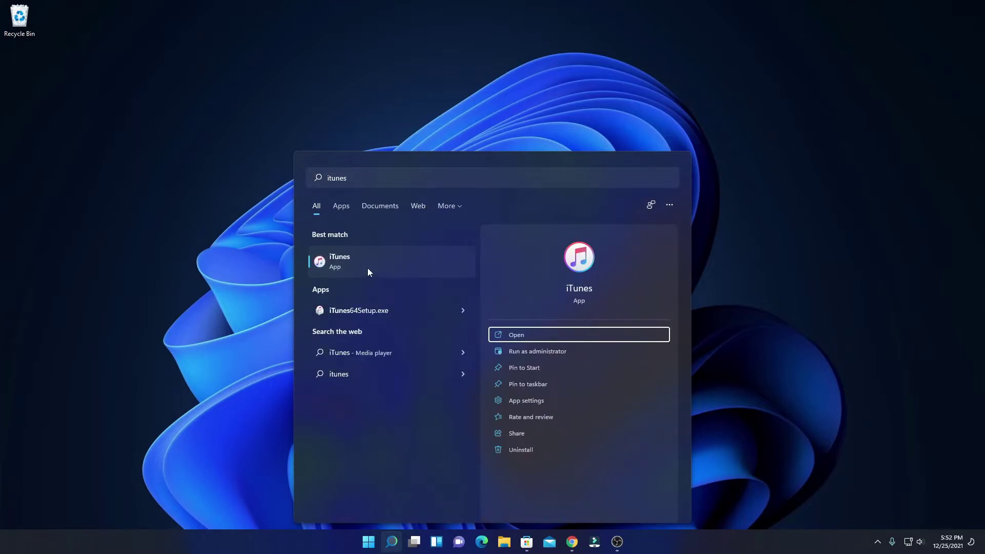
- Launch iTunes from the search results and accept its software license agreement
left_click(525, 336)
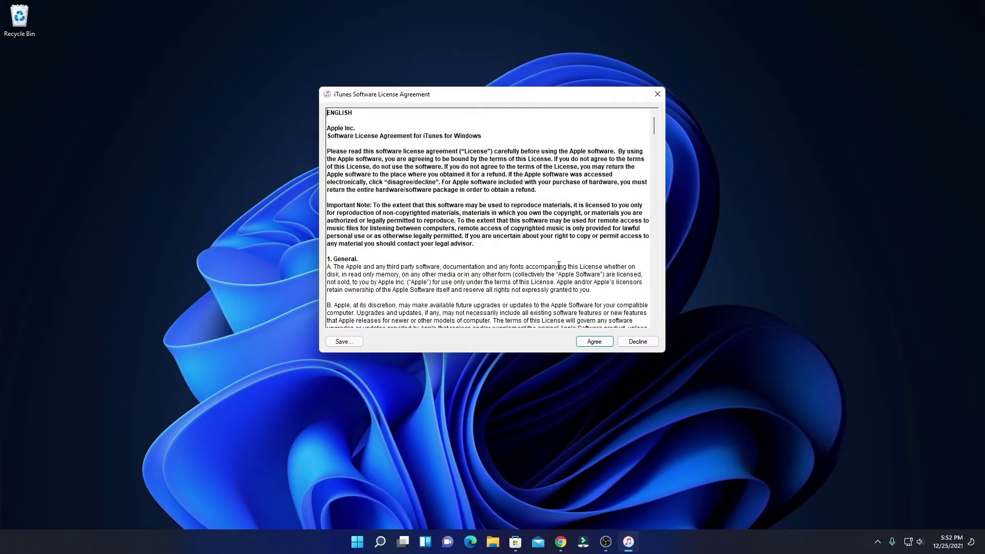
scroll(552, 215, "down", 9)
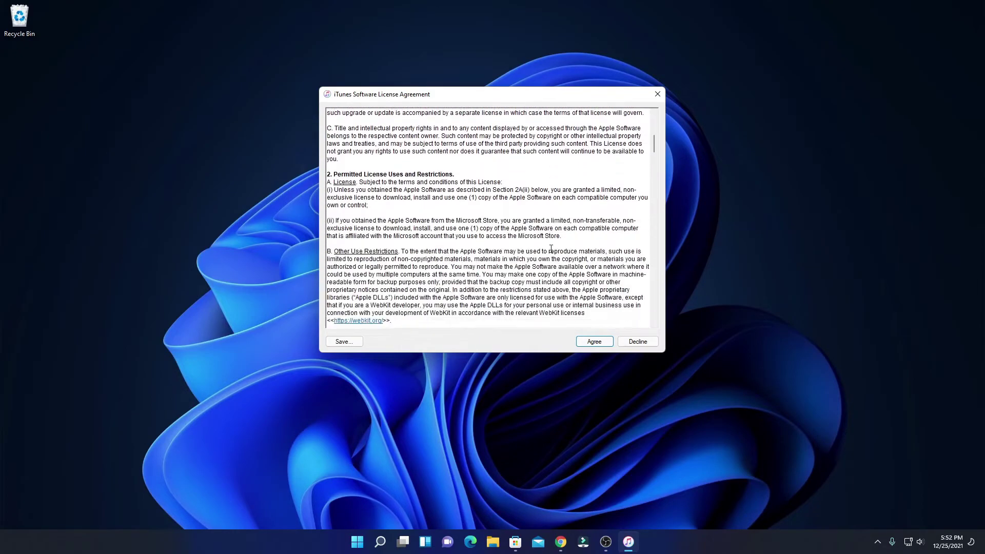
scroll(550, 256, "down", 1)
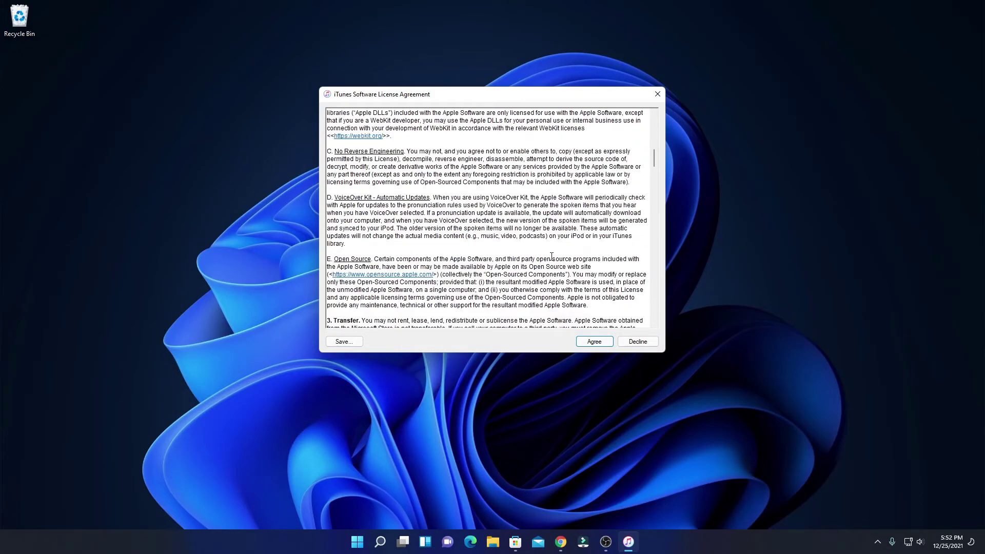
left_click(595, 343)
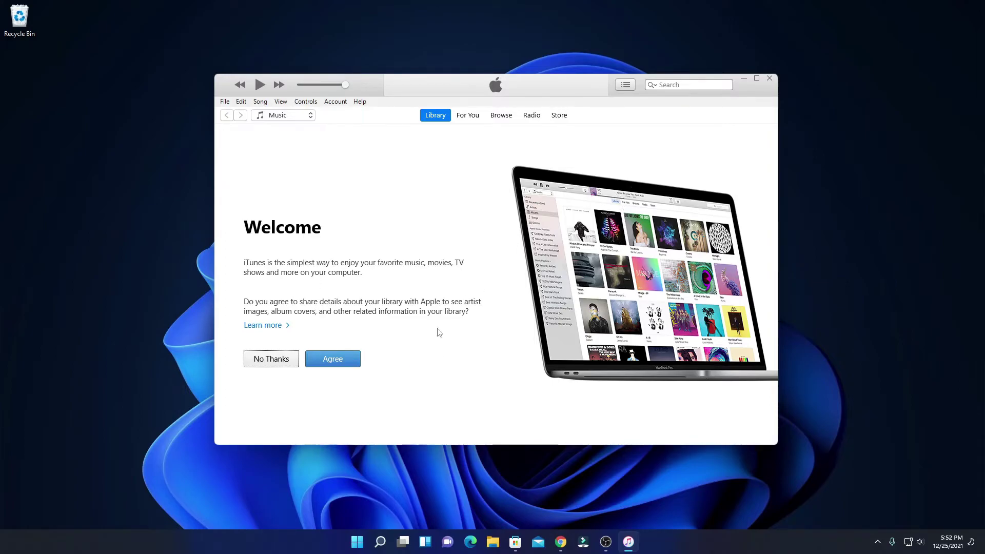
- Agree to share library details with Apple and bring up the iTunes Store sign-in dialog
left_click(348, 359)
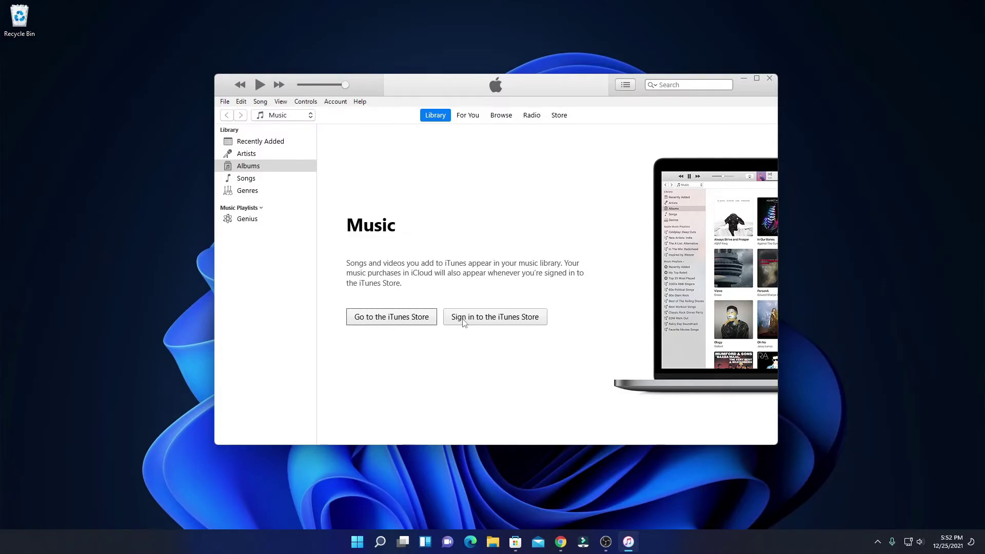
left_click(492, 319)
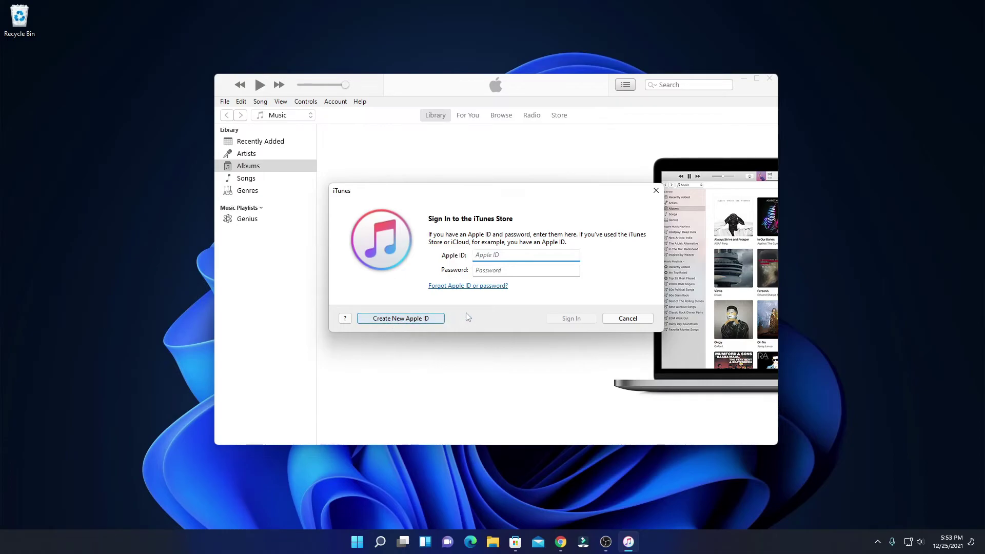
- Skip sign-in, get past the Store welcome and Apple ID form, and browse the Music storefront
left_click(398, 320)
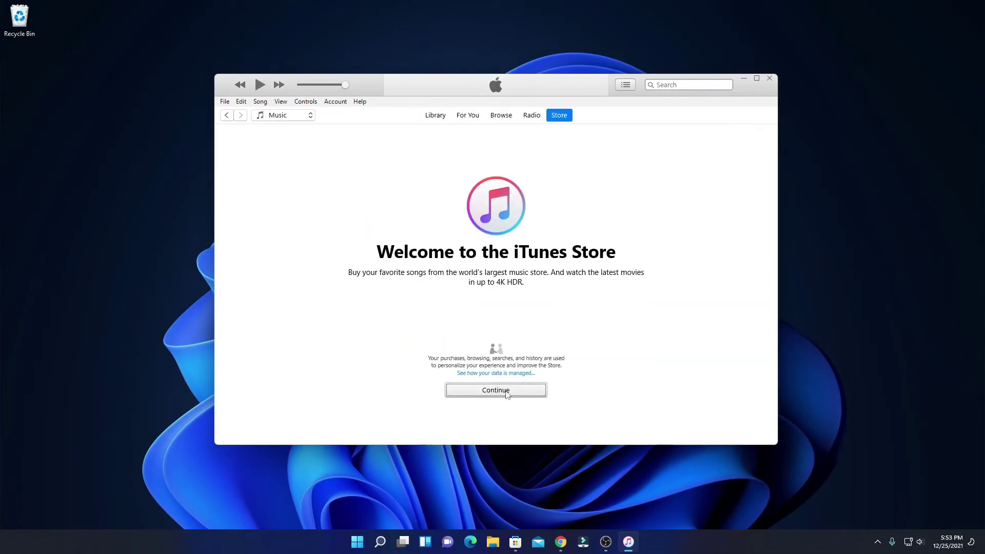
left_click(506, 391)
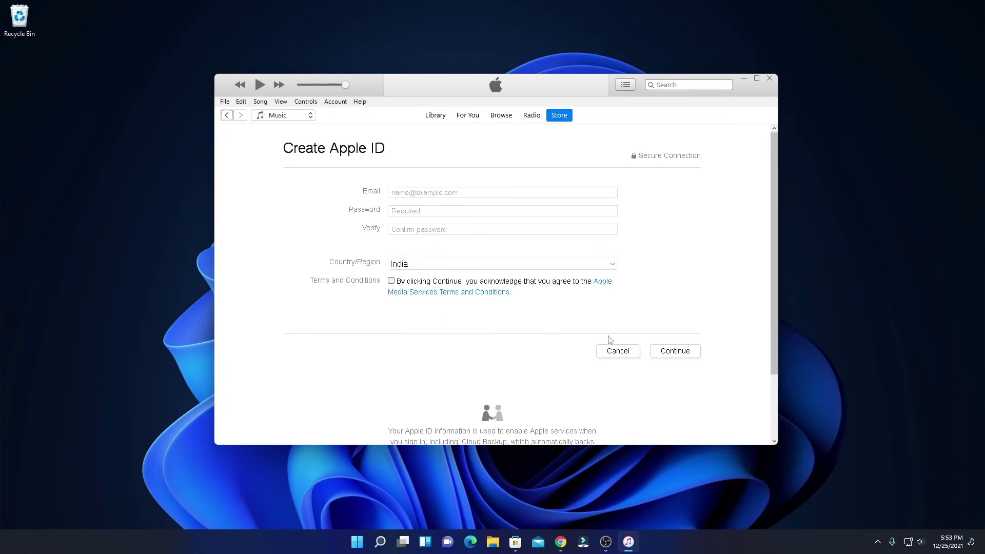
left_click(670, 353)
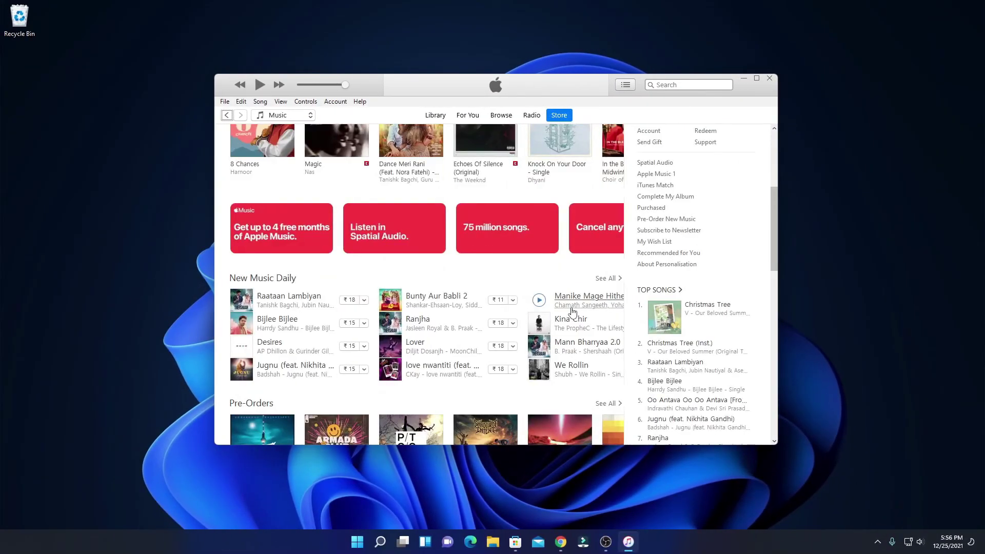
scroll(572, 311, "down", 3)
scroll(574, 353, "down", 2)
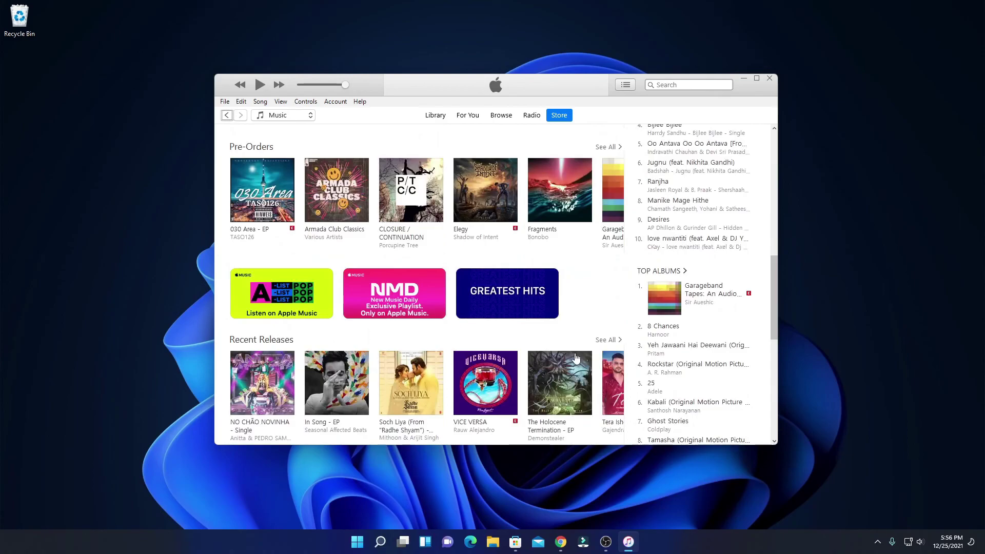
scroll(575, 357, "down", 4)
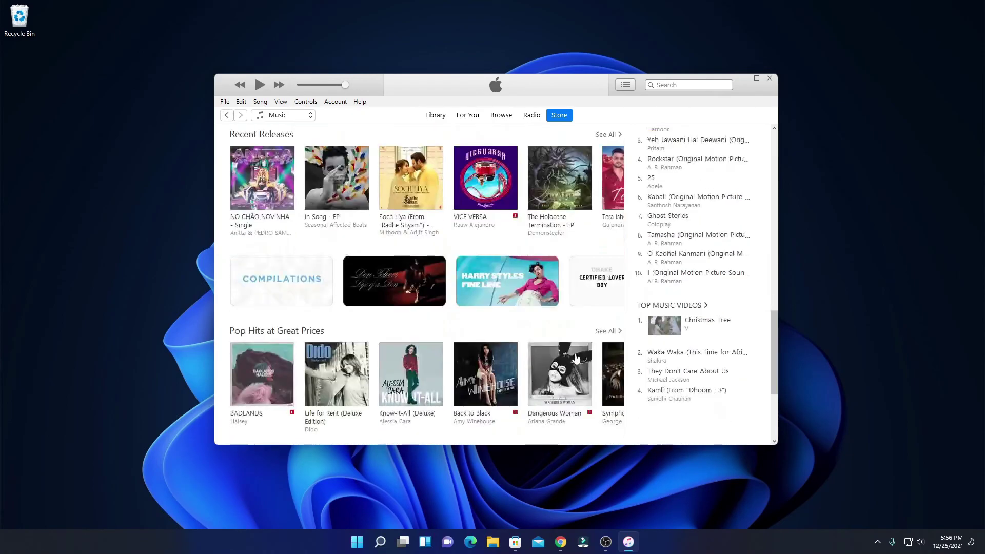